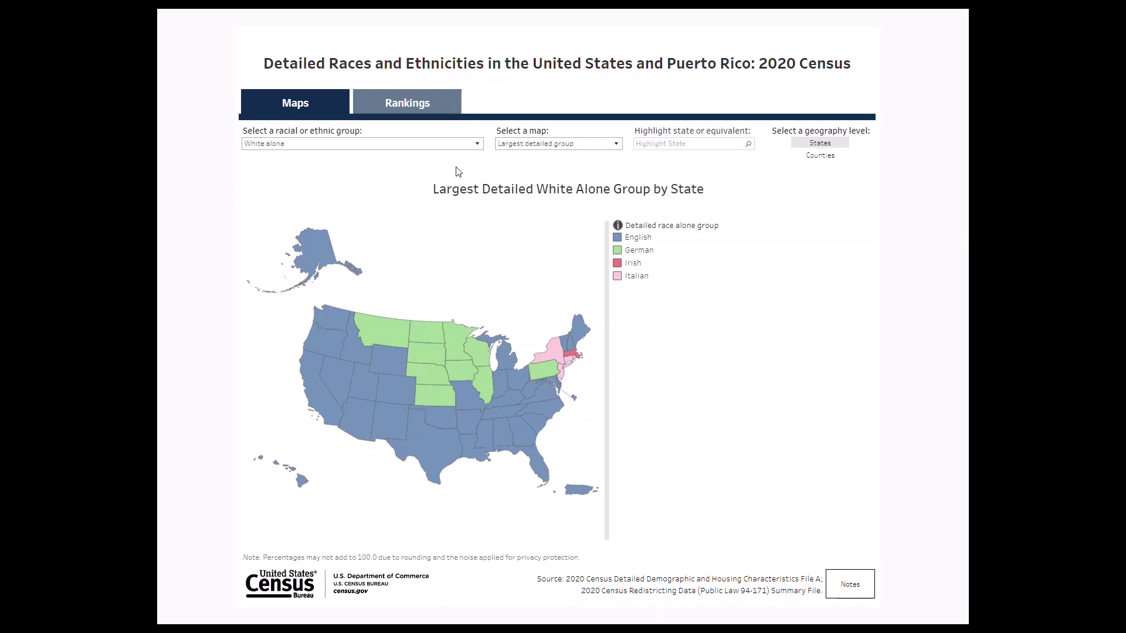
Browse the group and map type choices, keeping White alone and Largest detailed group.
left_click(479, 145)
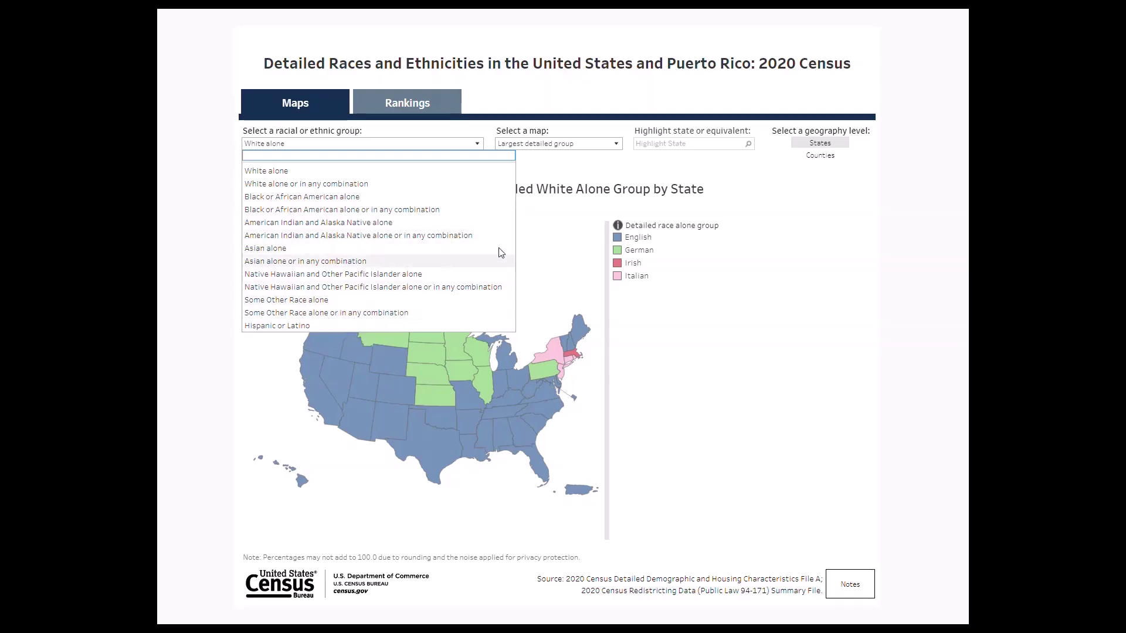
left_click(556, 171)
left_click(601, 145)
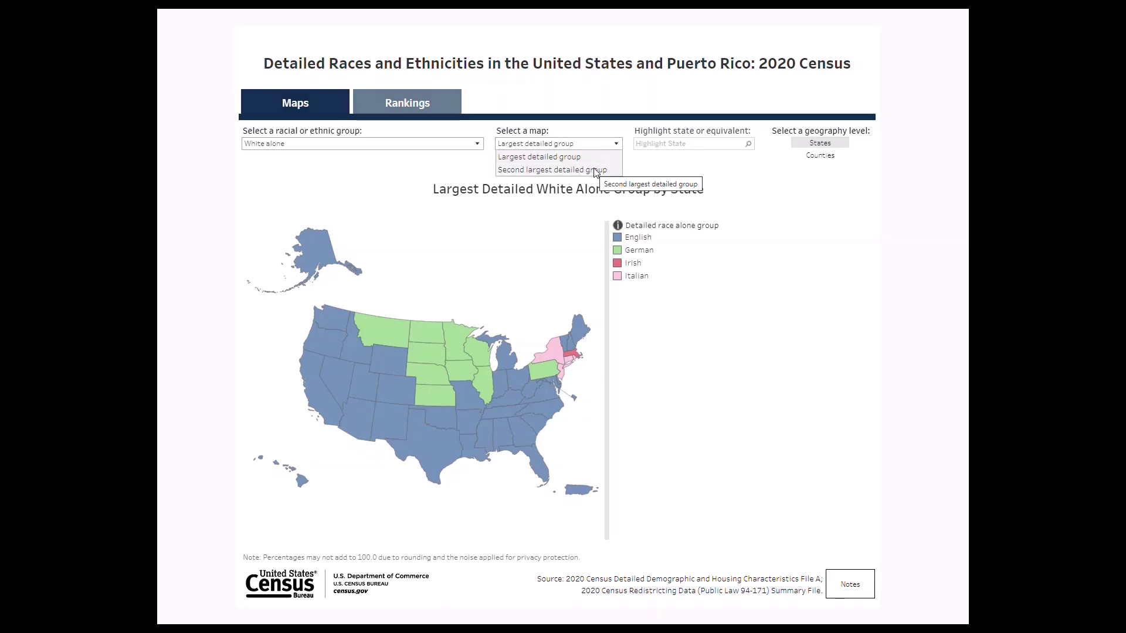
left_click(652, 163)
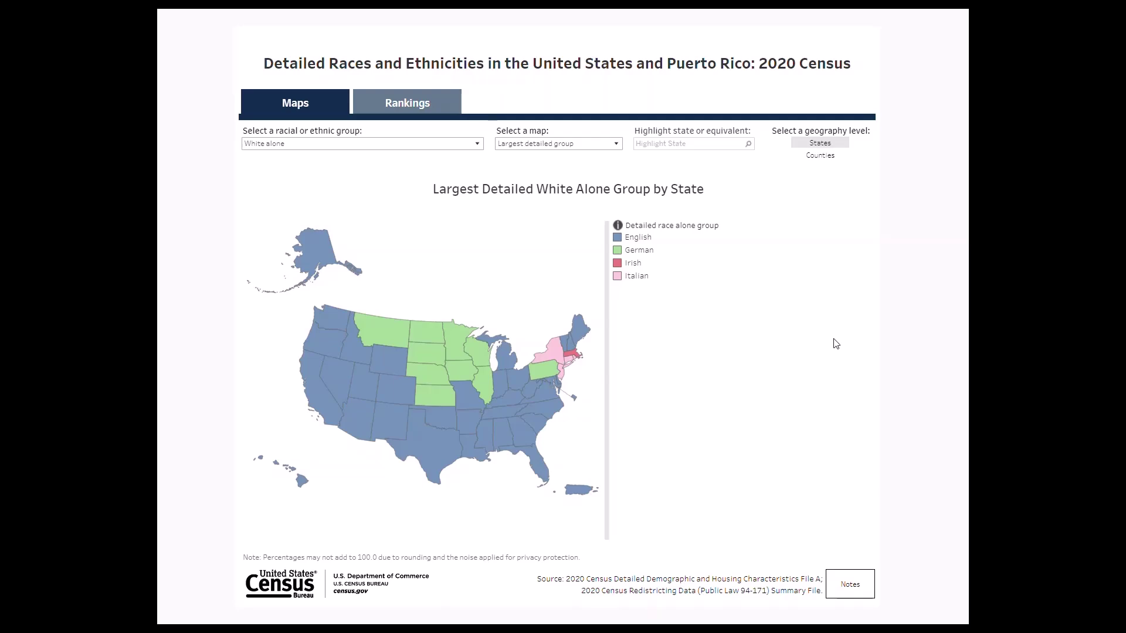
Read through the data notes, then return to the map dashboard.
left_click(869, 582)
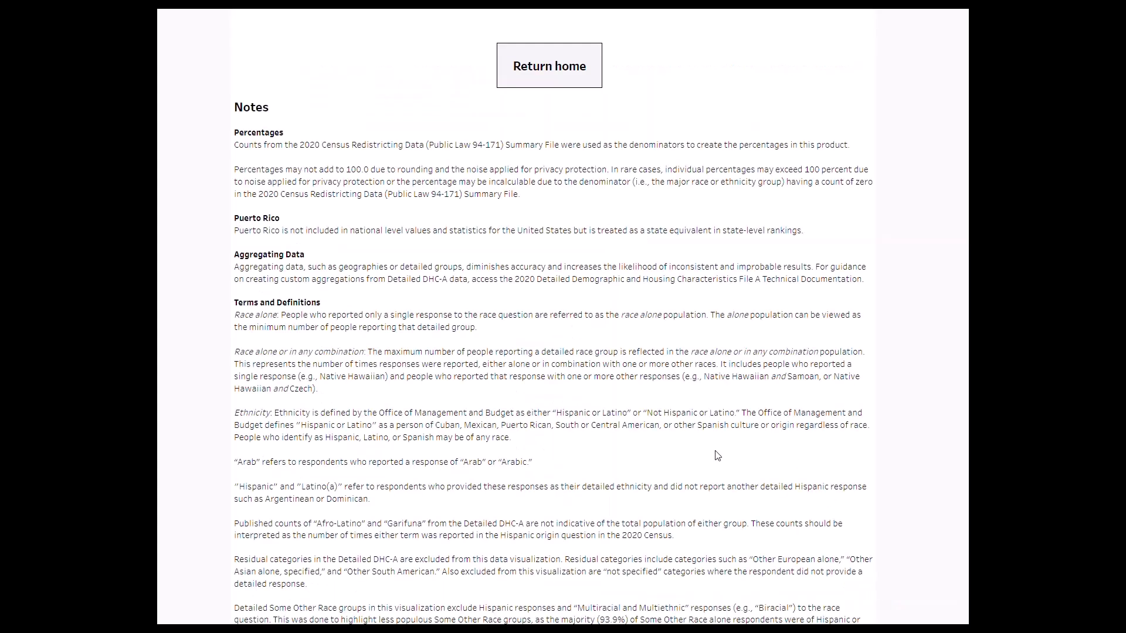
scroll(716, 455, "down", 7)
scroll(740, 281, "up", 8)
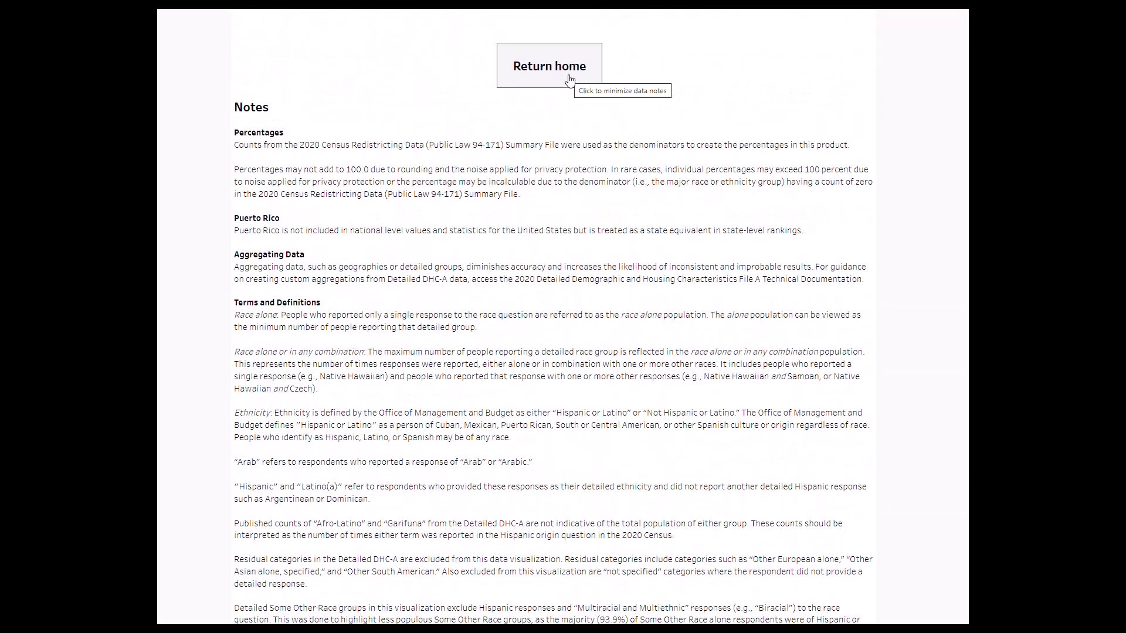
left_click(569, 79)
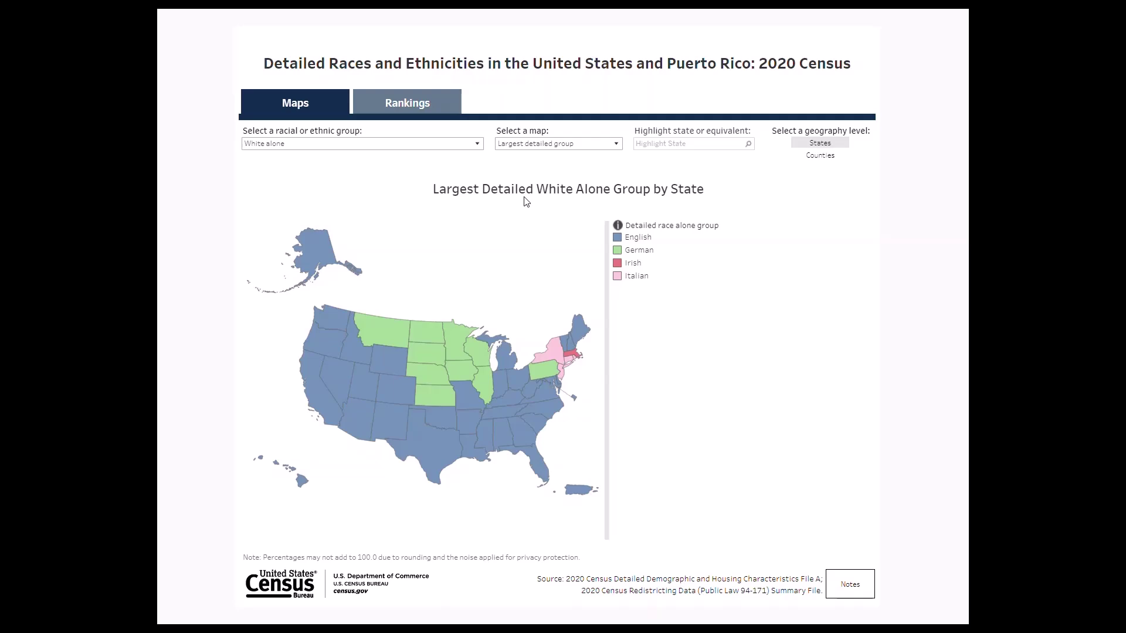
Map Native Hawaiian and Other Pacific Islander alone or in any combination, highlighting Native Hawaiian states.
left_click(478, 144)
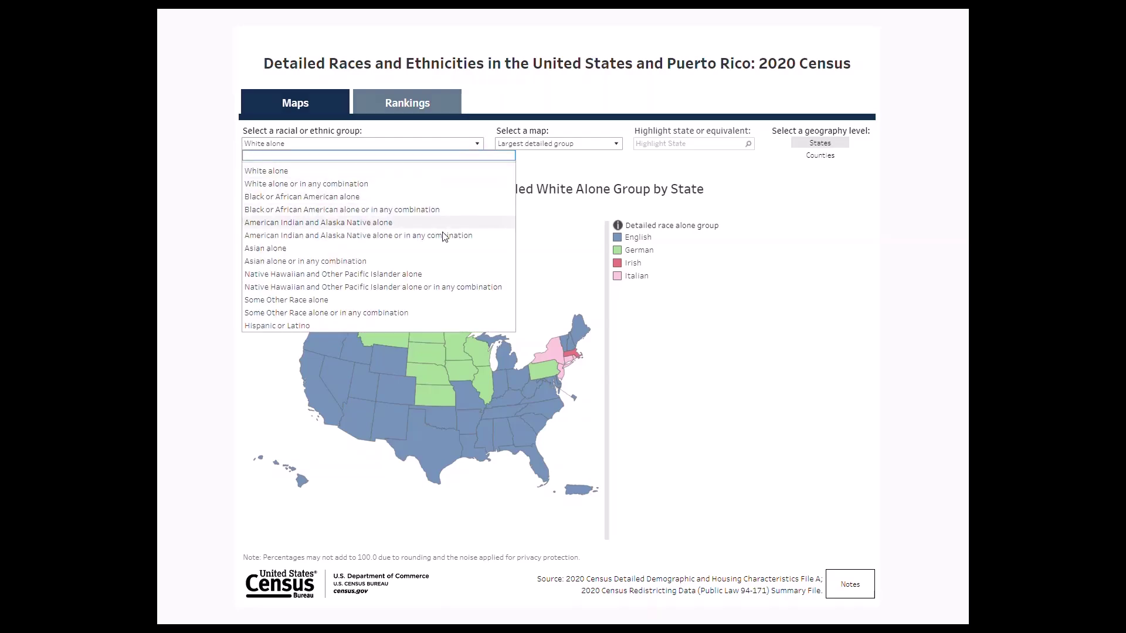
left_click(444, 286)
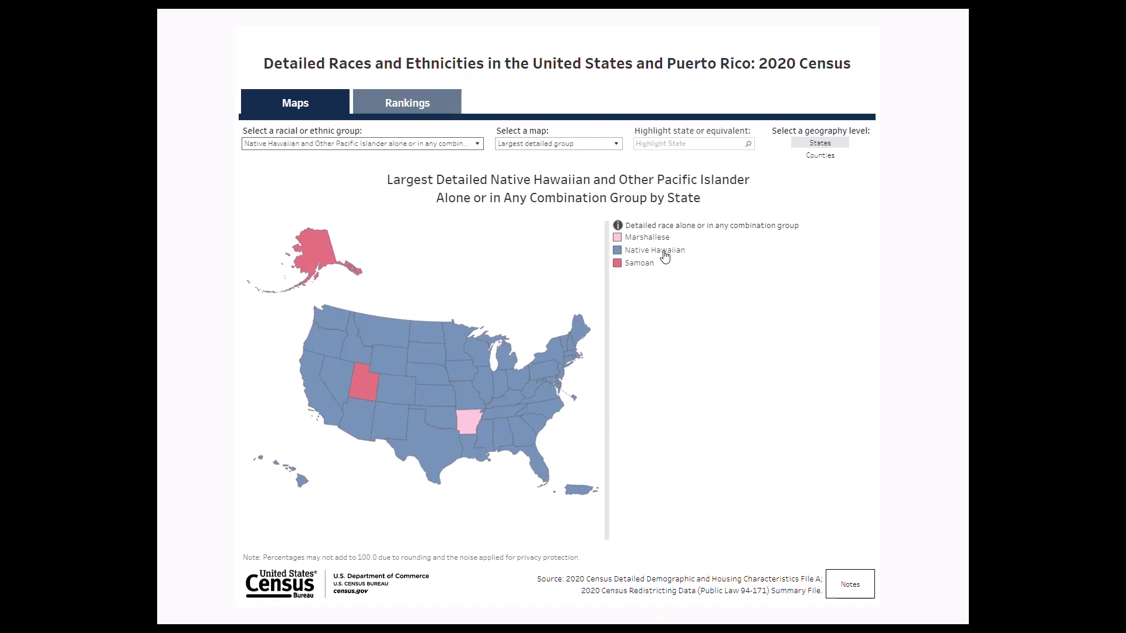
left_click(664, 255)
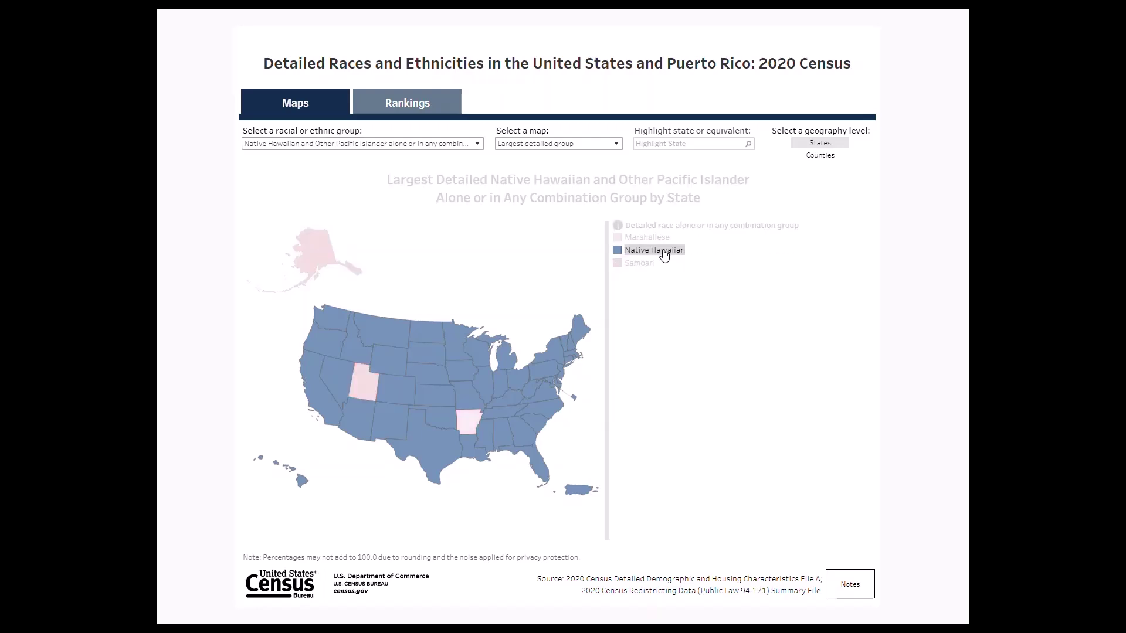
Toggle the Native Hawaiian, Samoan and Marshallese legend highlights, then read state tooltips such as Kentucky's.
left_click(665, 256)
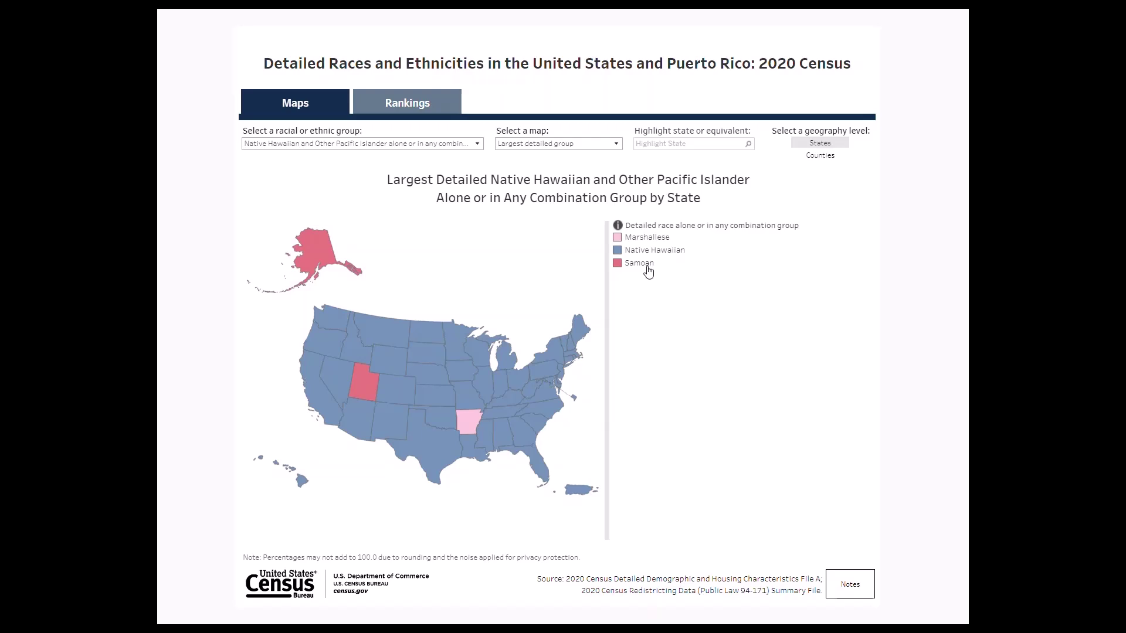
left_click(643, 266)
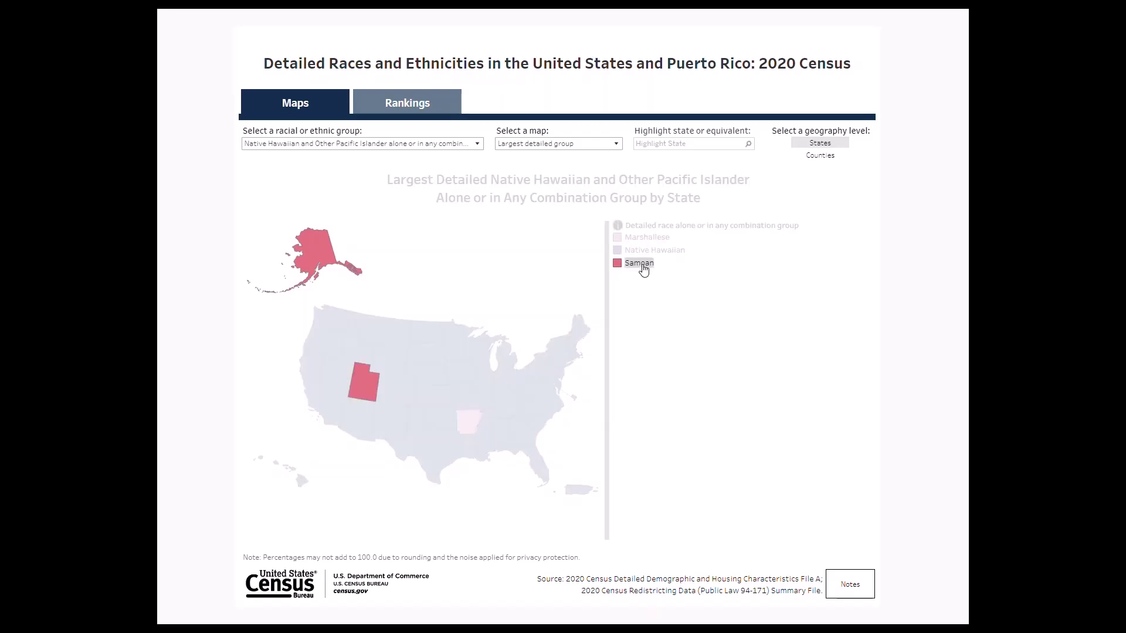
left_click(643, 267)
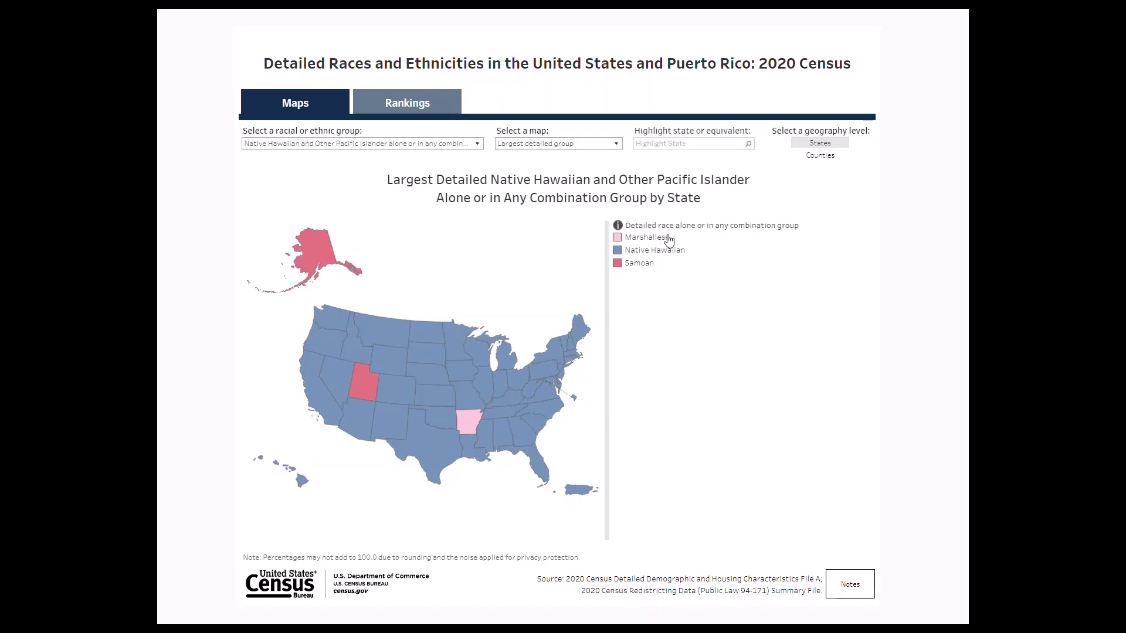
left_click(661, 239)
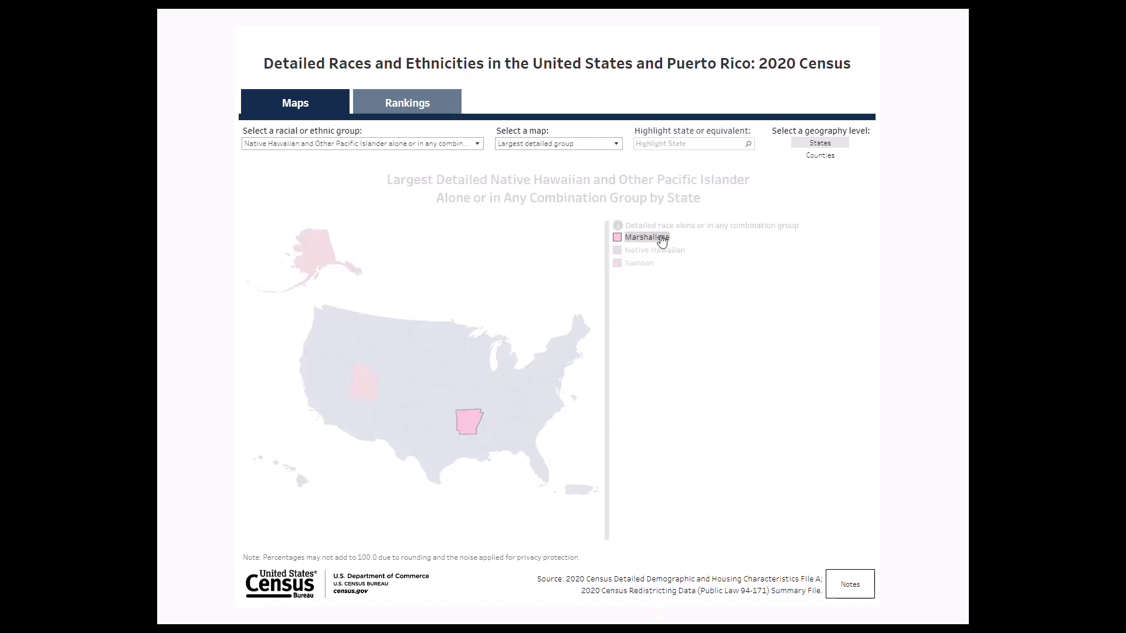
left_click(661, 239)
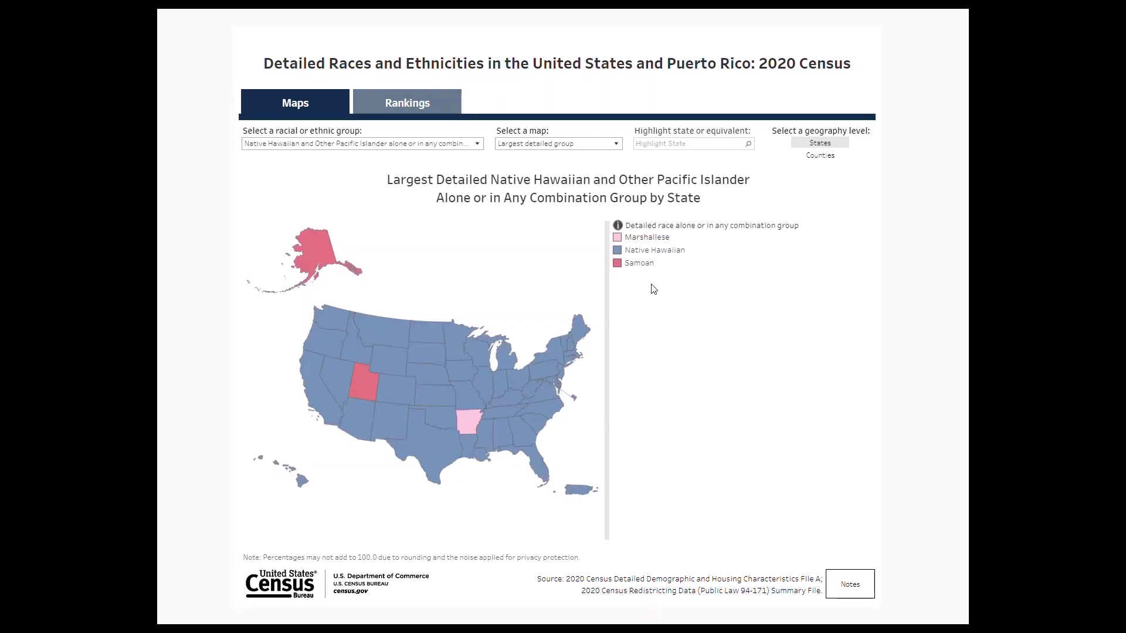
mouse_move(540, 375)
mouse_move(513, 362)
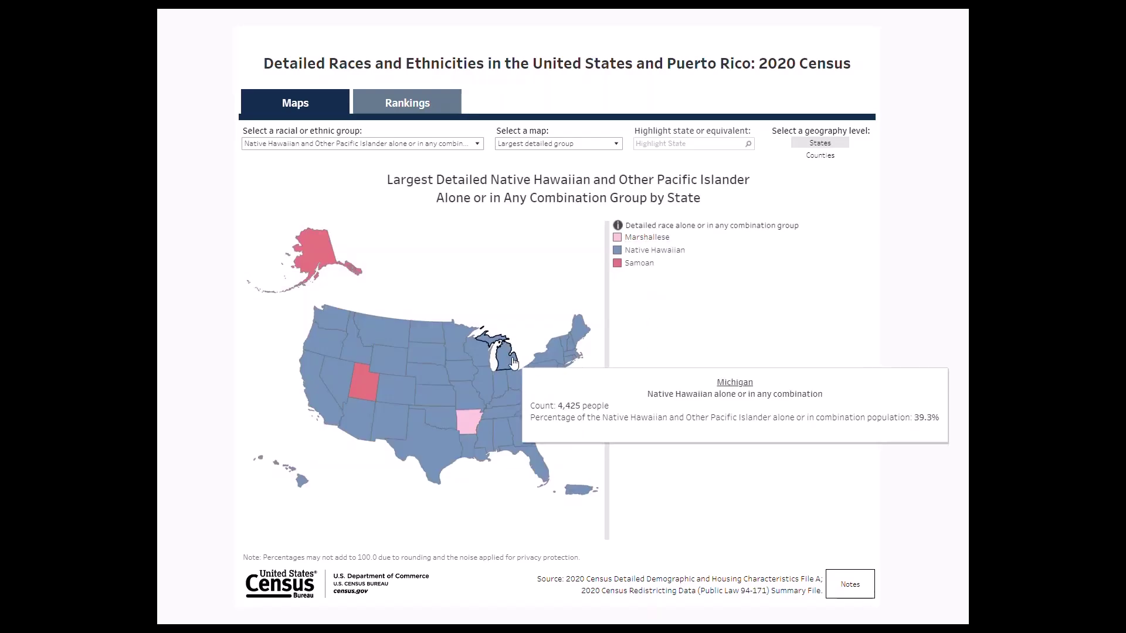
mouse_move(506, 386)
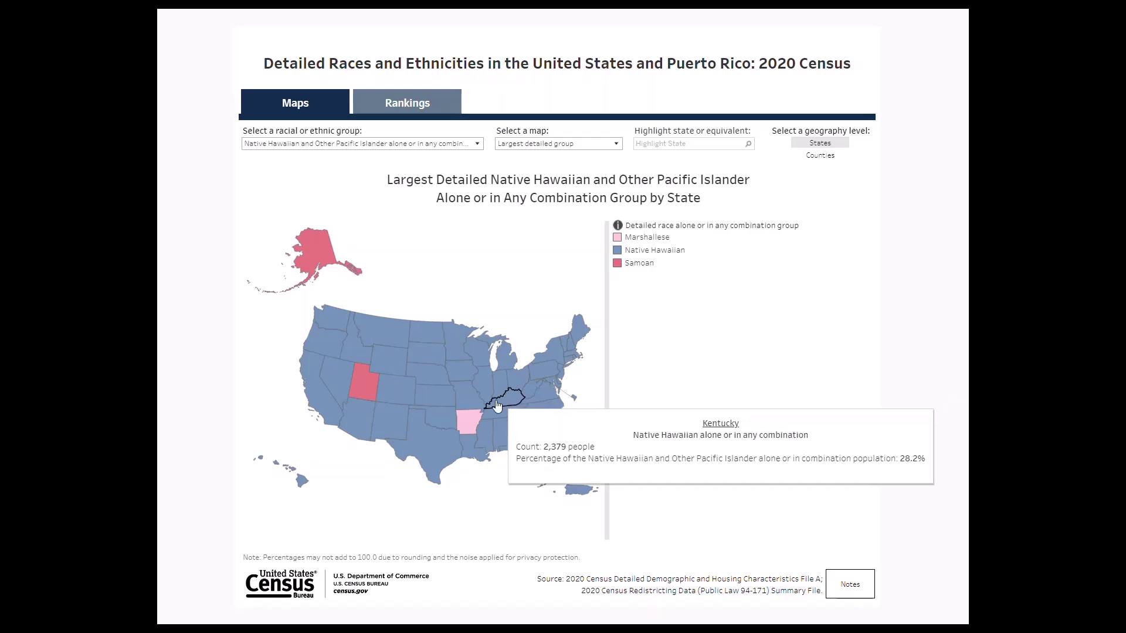
mouse_move(470, 426)
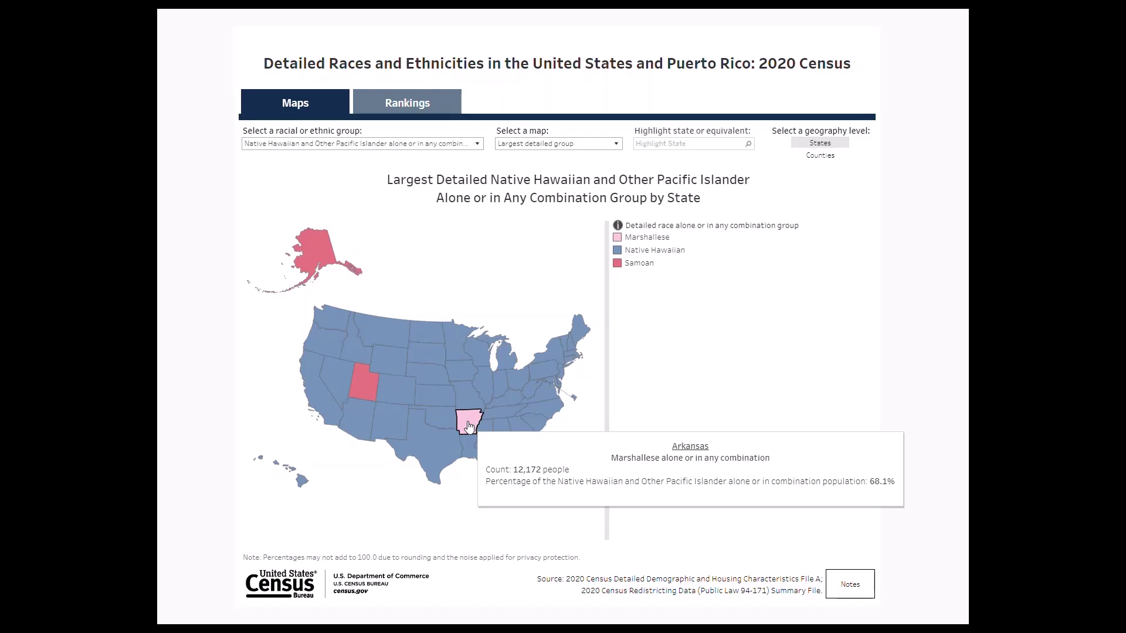
Switch the map to Second largest detailed group and briefly highlight the Samoan states.
left_click(616, 144)
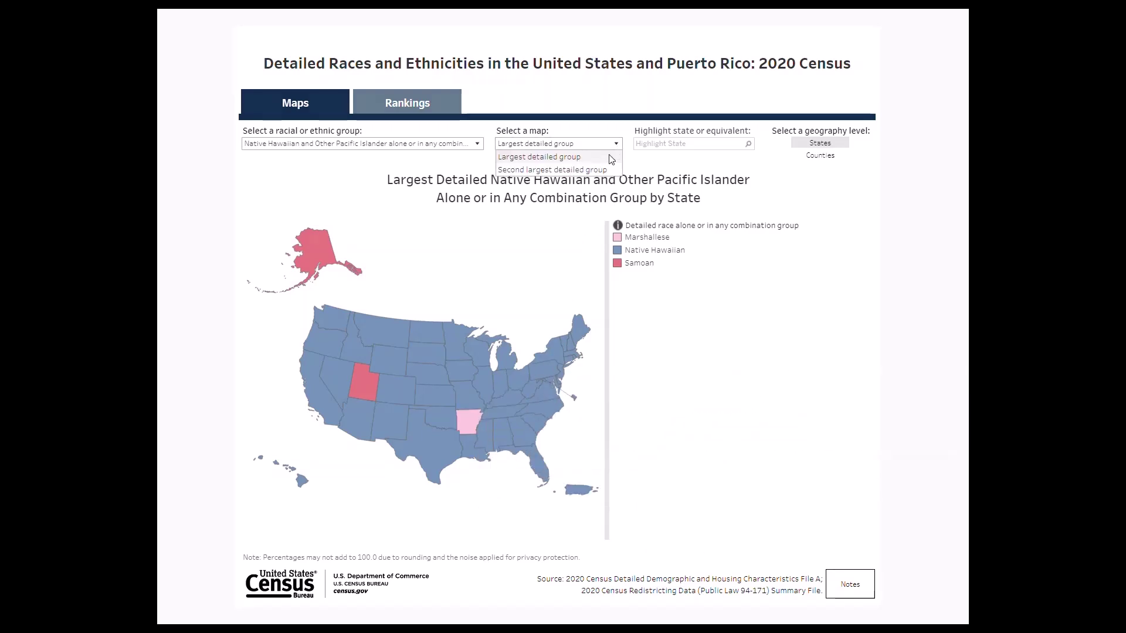
left_click(600, 169)
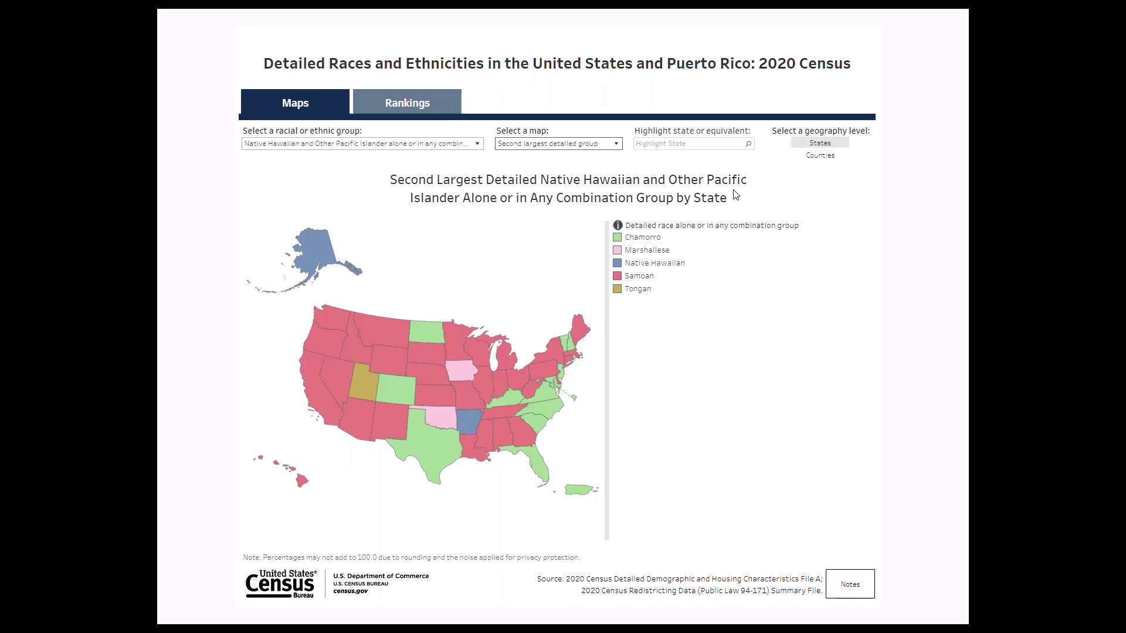
left_click(651, 277)
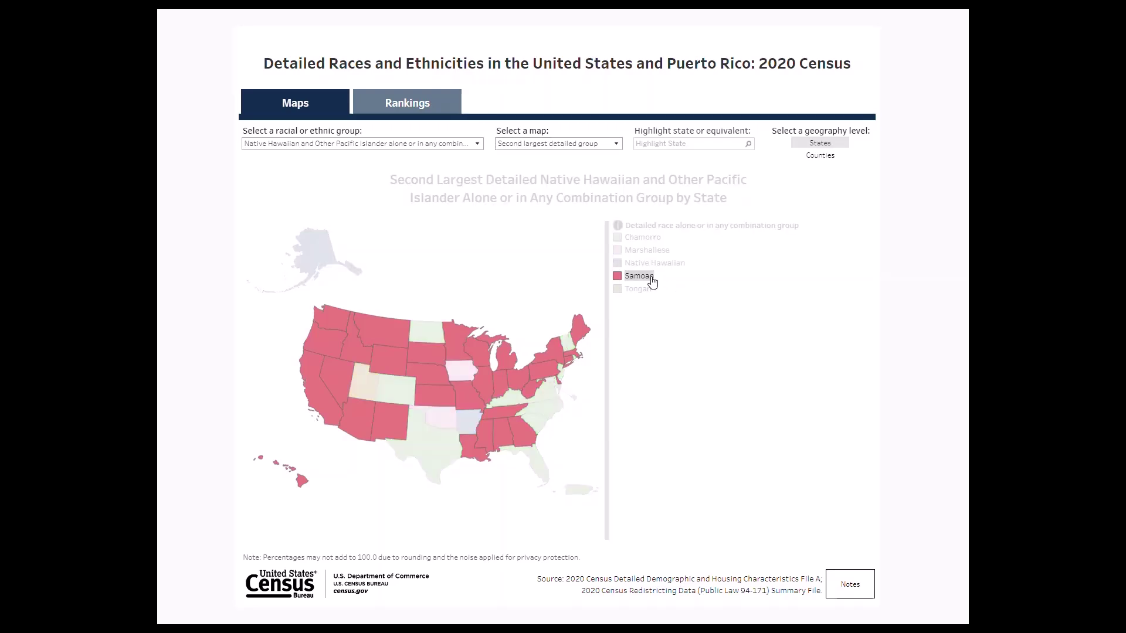
left_click(651, 280)
mouse_move(472, 453)
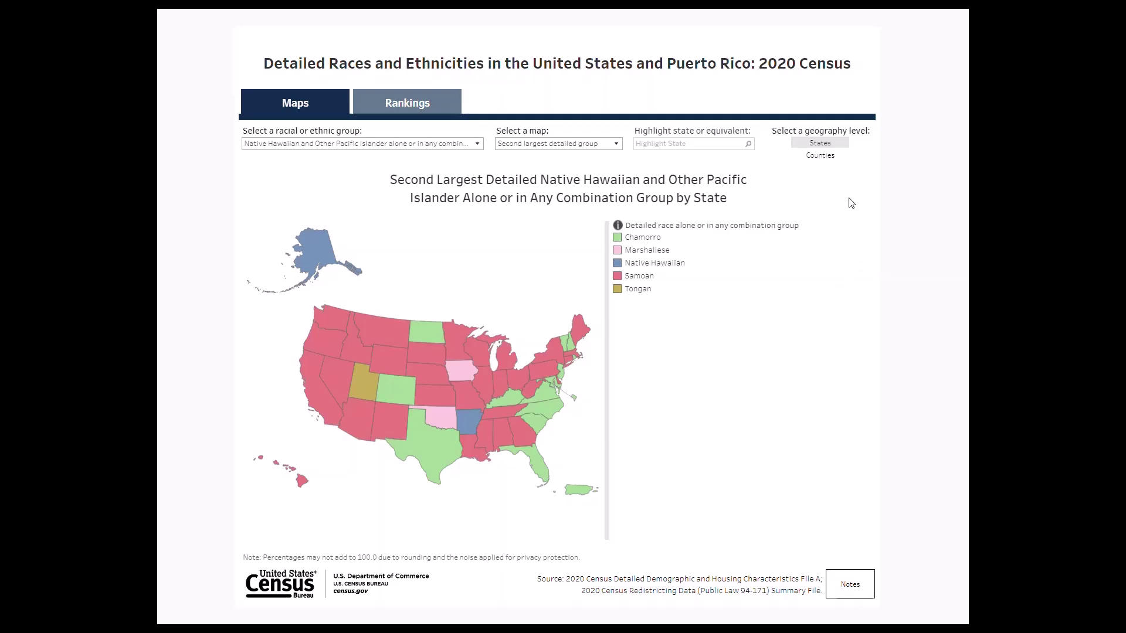
View Arkansas counties on the Largest detailed group map, then return to the States level.
left_click(827, 161)
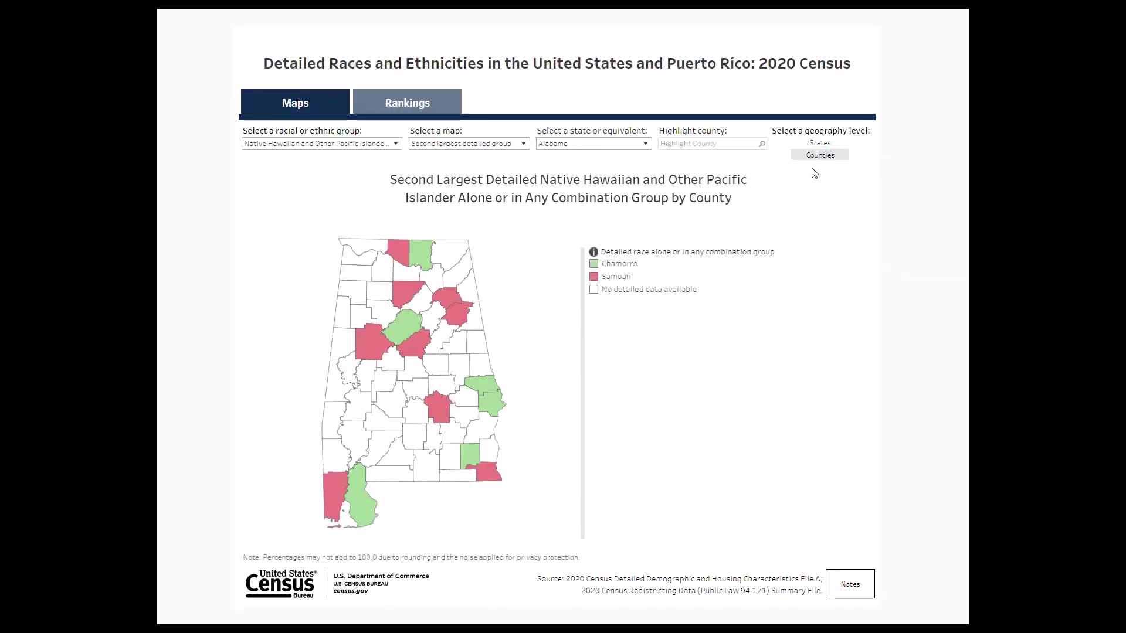
left_click(523, 145)
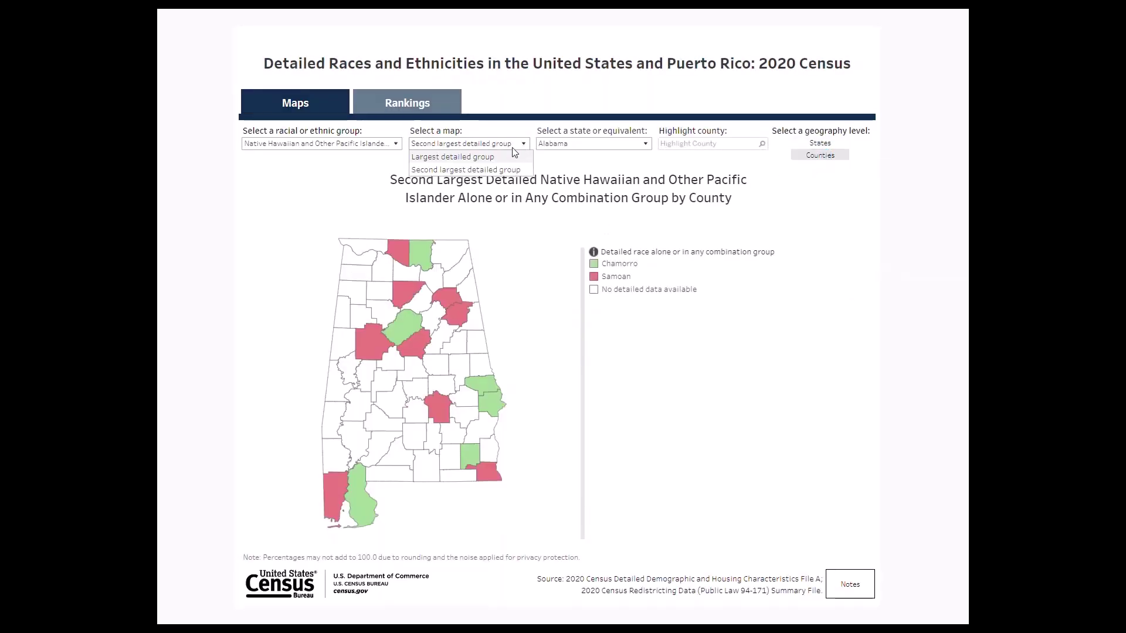
left_click(496, 158)
left_click(633, 148)
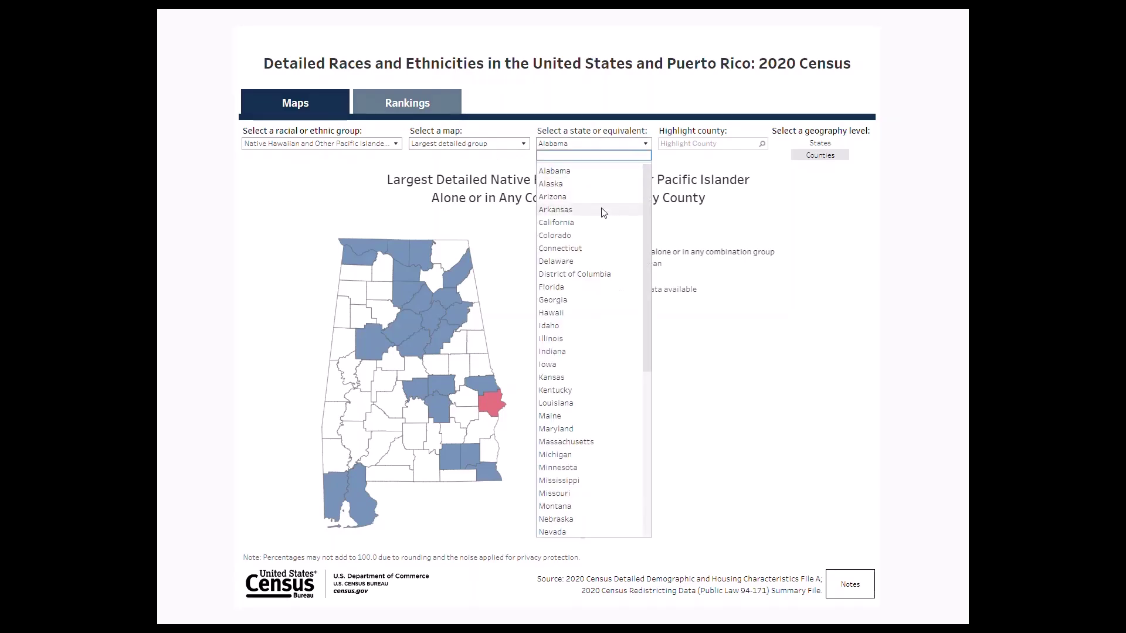
left_click(603, 210)
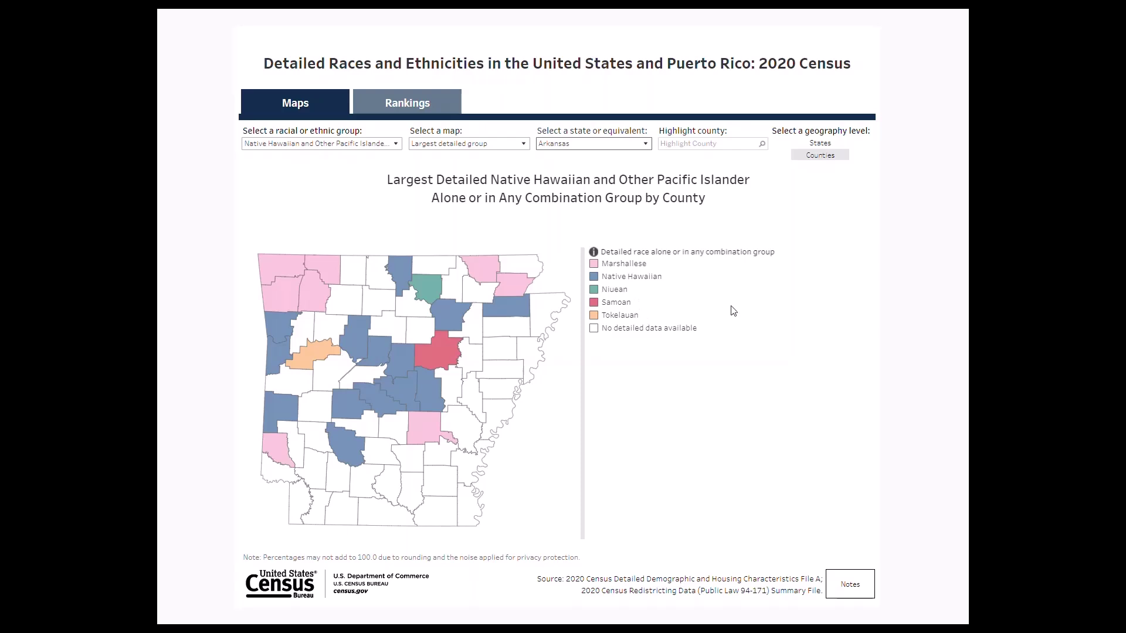
left_click(807, 145)
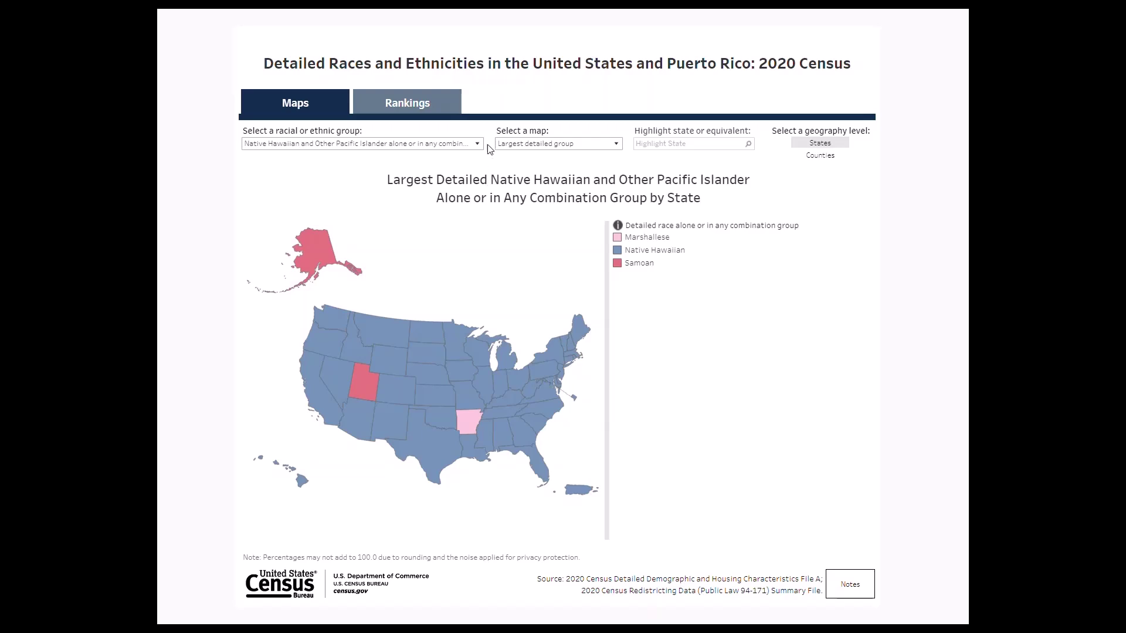
Open Rankings and scan Arkansas groups: Marshallese 12,172, Native Hawaiian 2,174, Samoan 683.
left_click(442, 103)
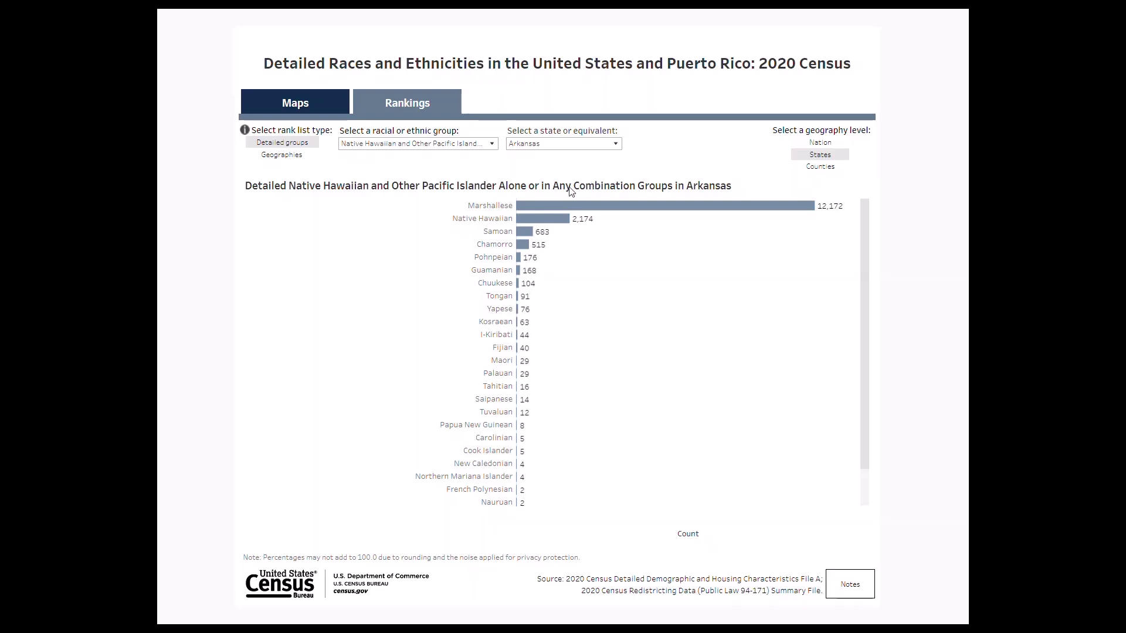
mouse_move(552, 206)
scroll(846, 325, "down", 2)
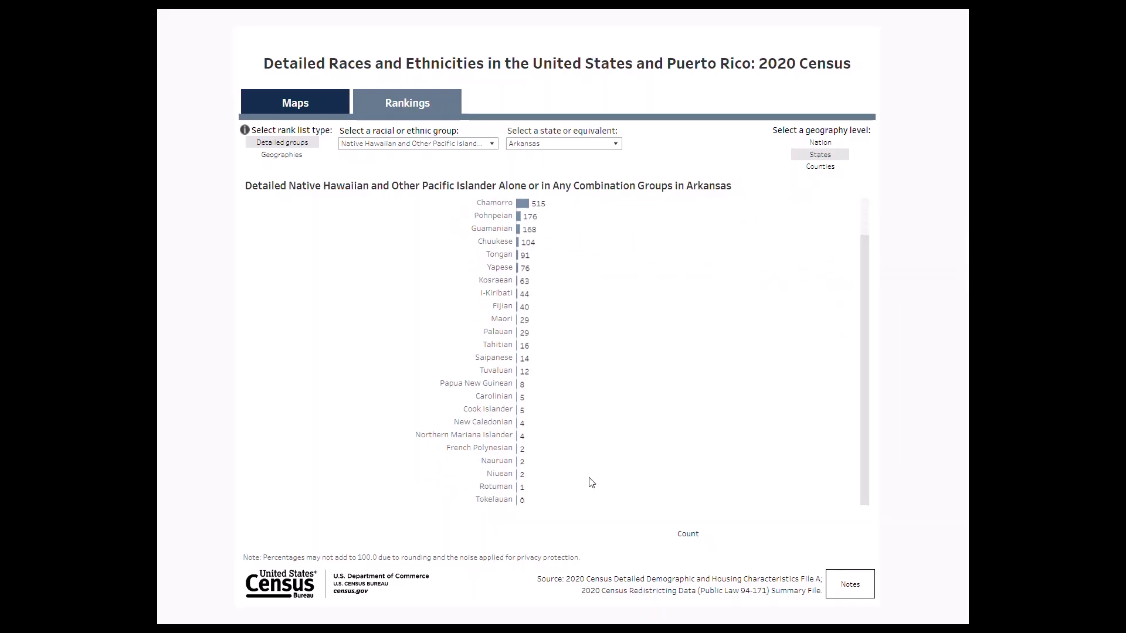
mouse_move(526, 504)
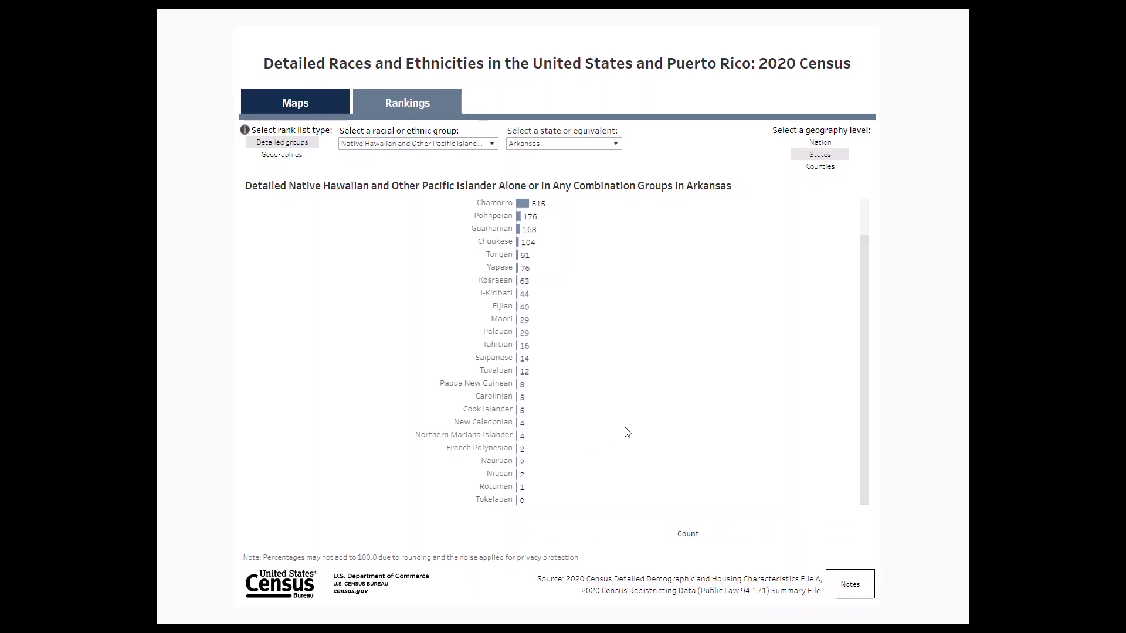
scroll(862, 317, "up", 2)
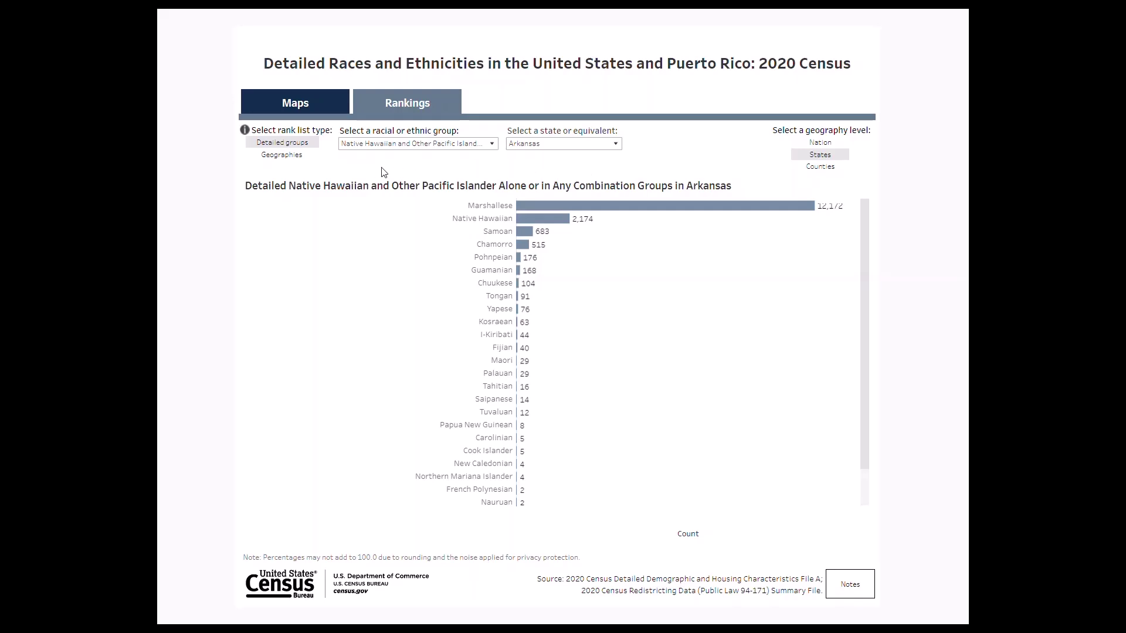
Rank Geographies for the Hispanic or Latino group with Bolivian as the detailed group.
left_click(267, 157)
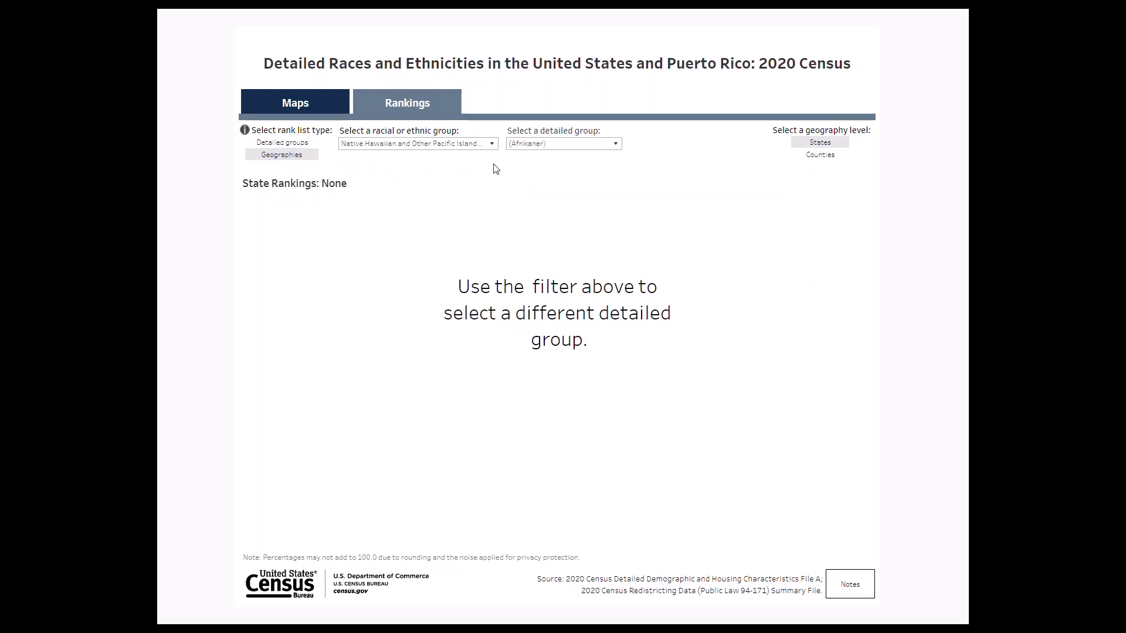
left_click(491, 145)
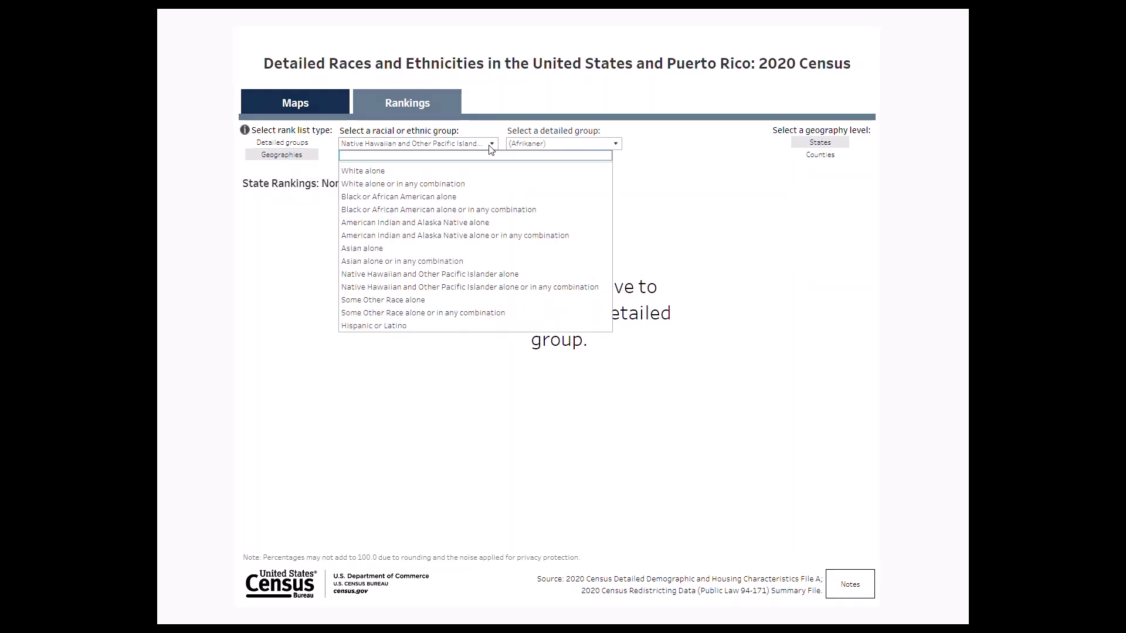
left_click(396, 325)
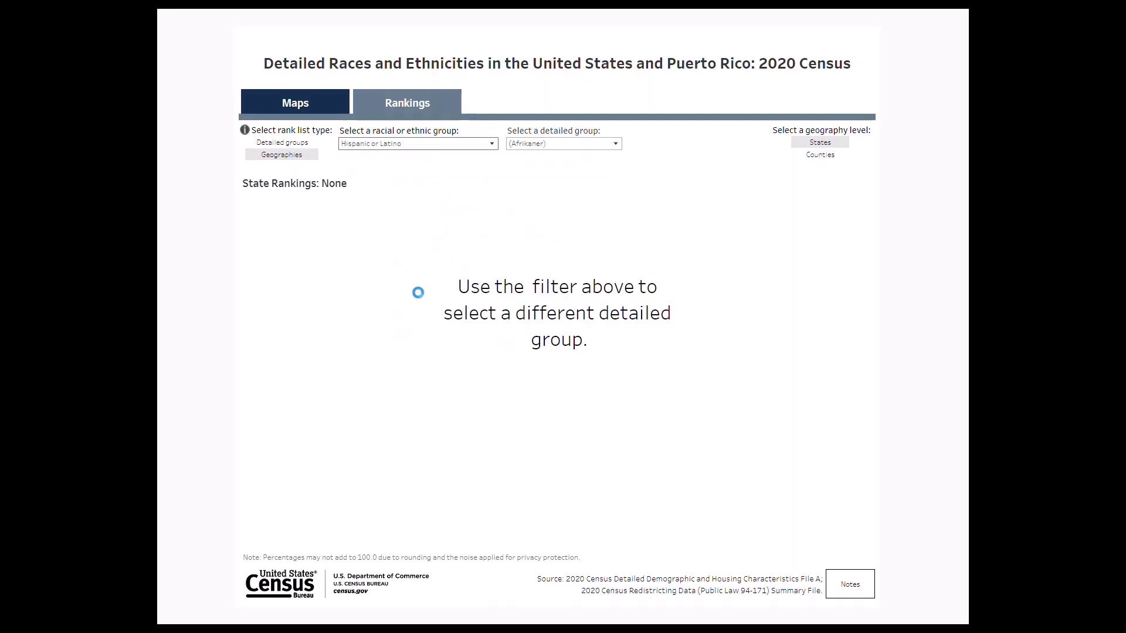
left_click(616, 144)
left_click(531, 197)
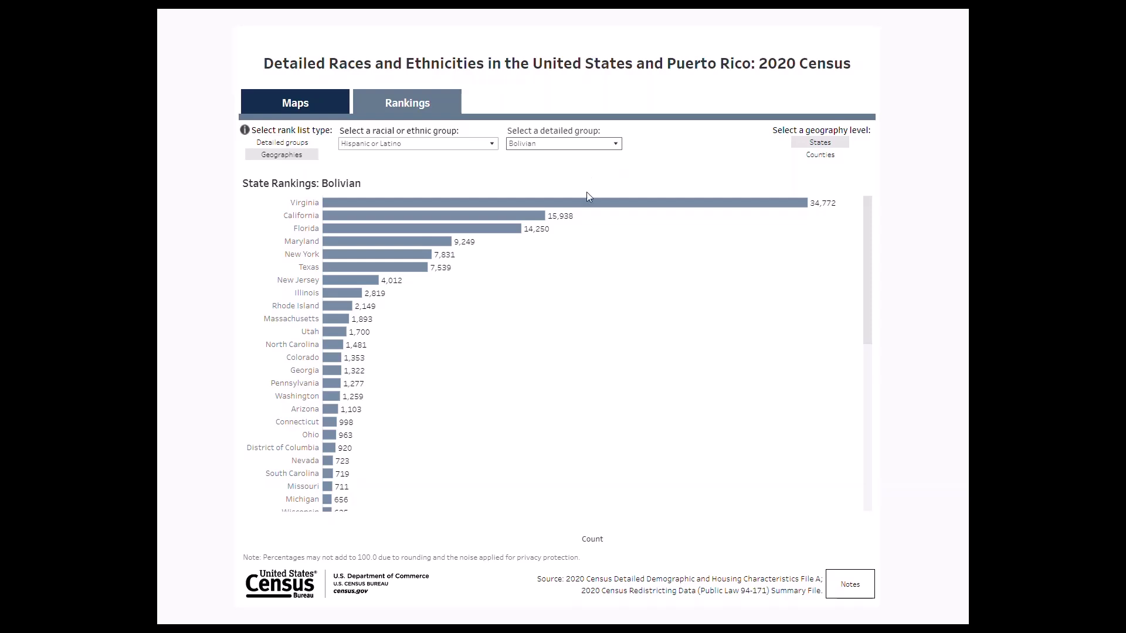
mouse_move(589, 207)
Switch the Bolivian rankings to Counties filtered to Virginia, led by Fairfax County at 18,575.
left_click(802, 157)
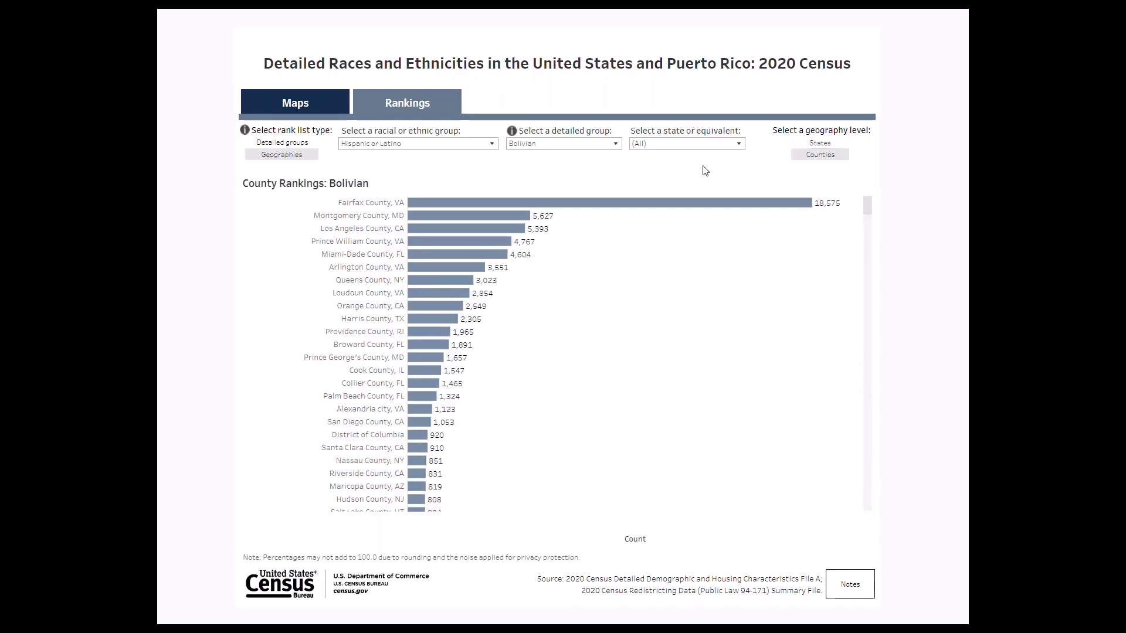
mouse_move(870, 212)
left_mouse_down()
mouse_move(855, 287)
mouse_move(865, 510)
mouse_move(852, 329)
mouse_move(867, 208)
left_mouse_up()
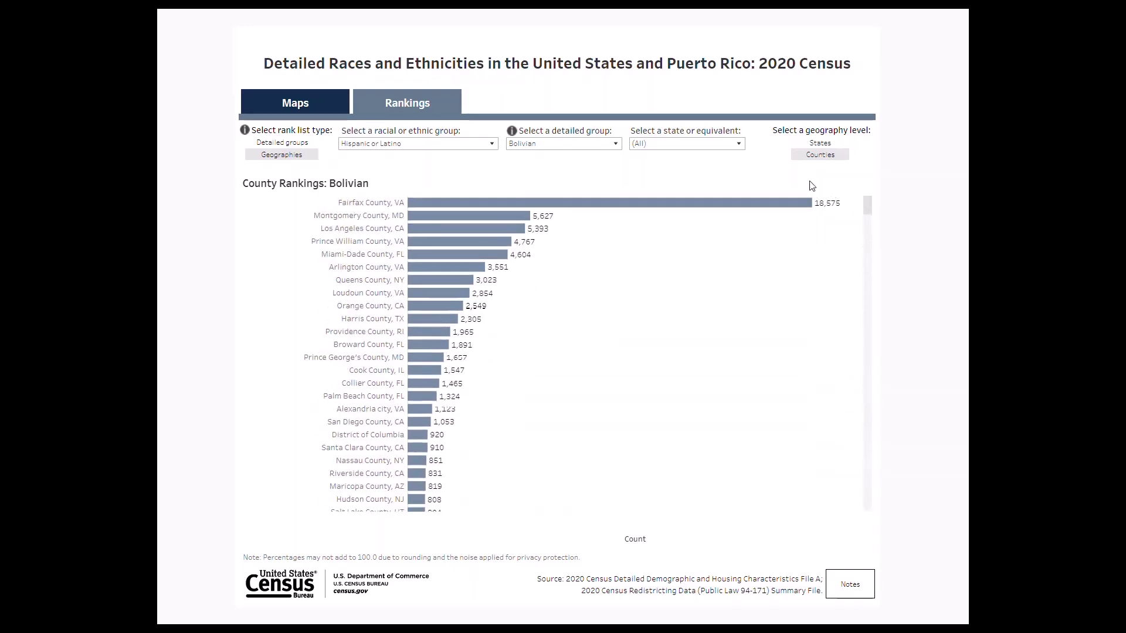
left_click(738, 145)
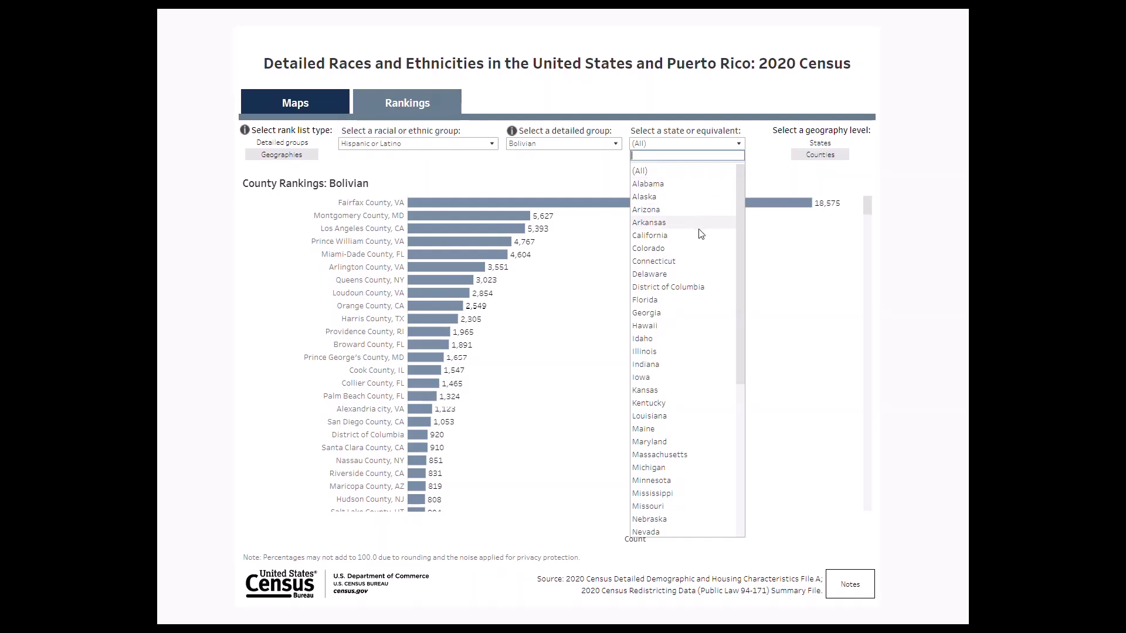
left_click_drag(741, 230, 736, 400)
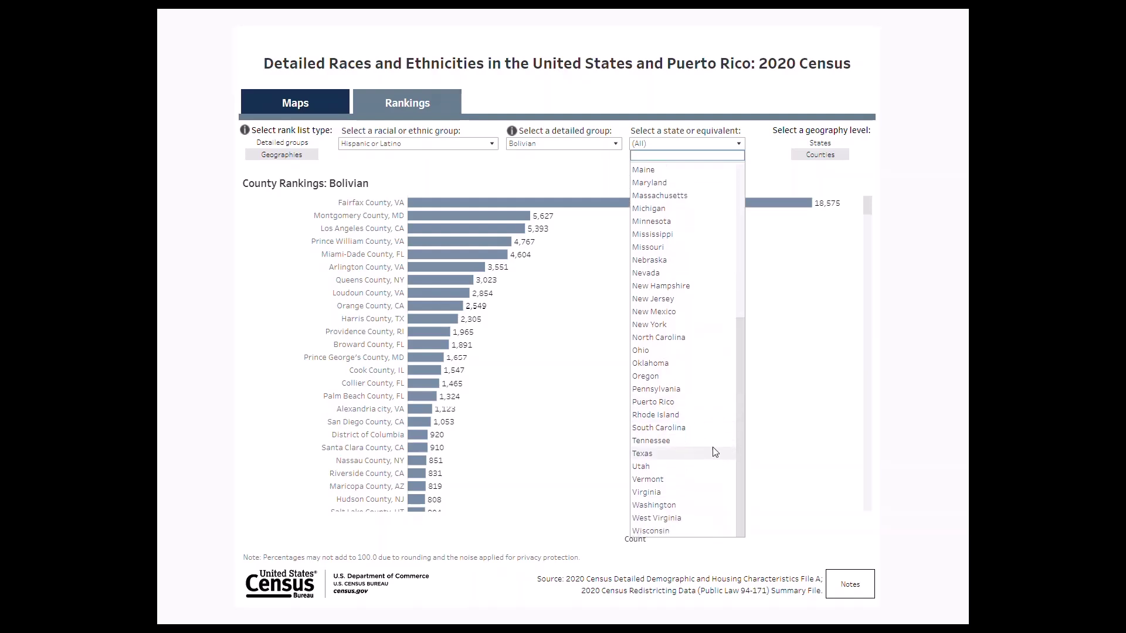
left_click(697, 494)
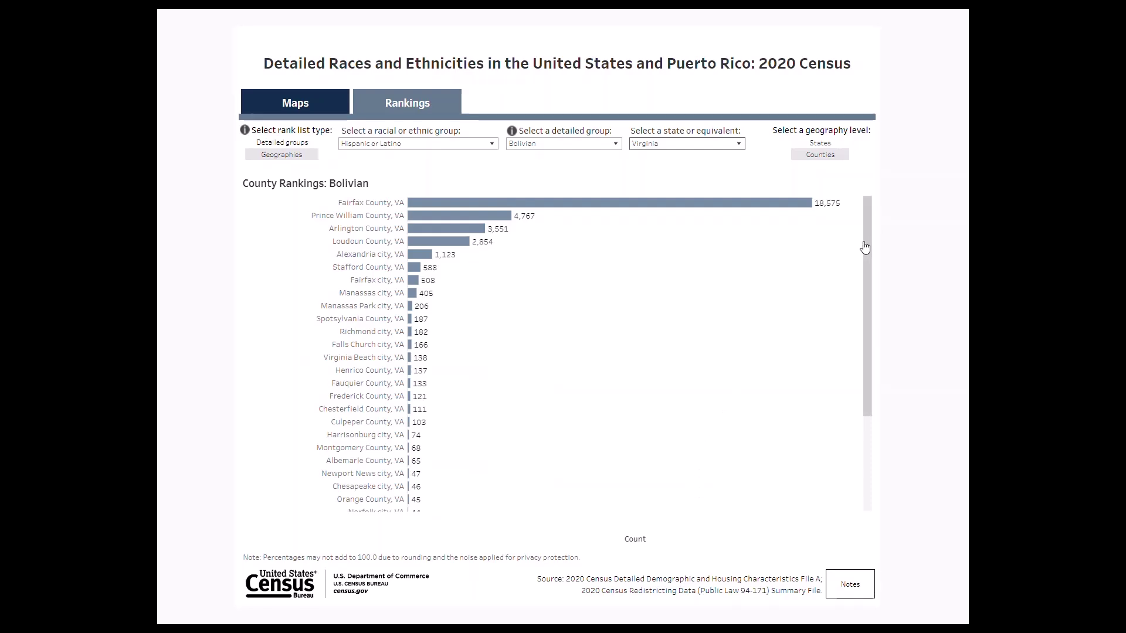
left_click_drag(869, 237, 839, 219)
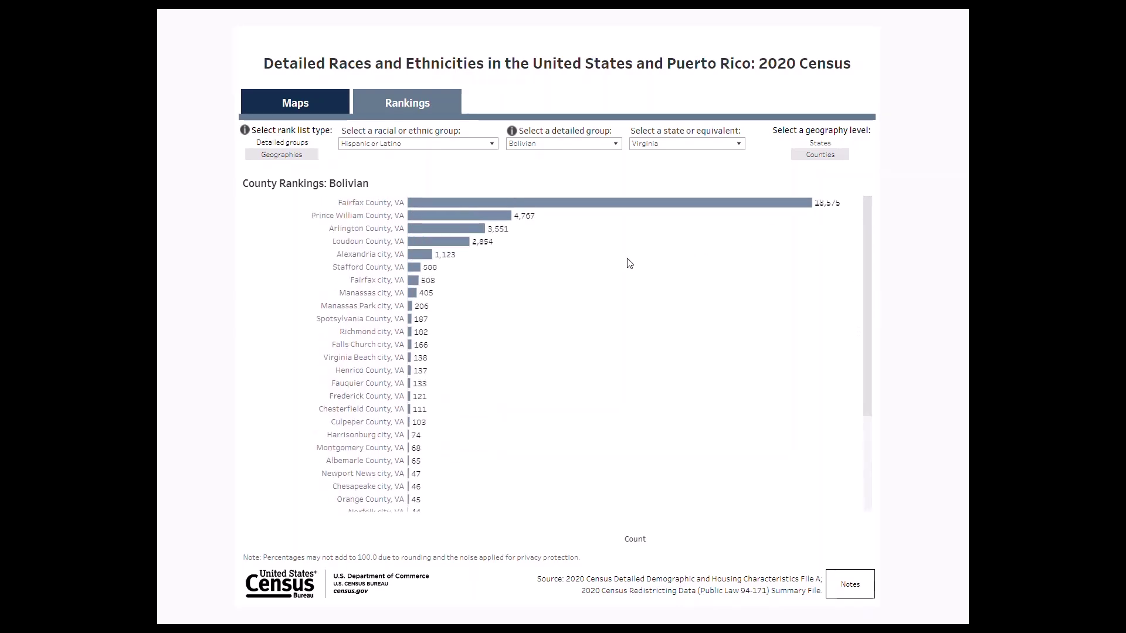
mouse_move(509, 223)
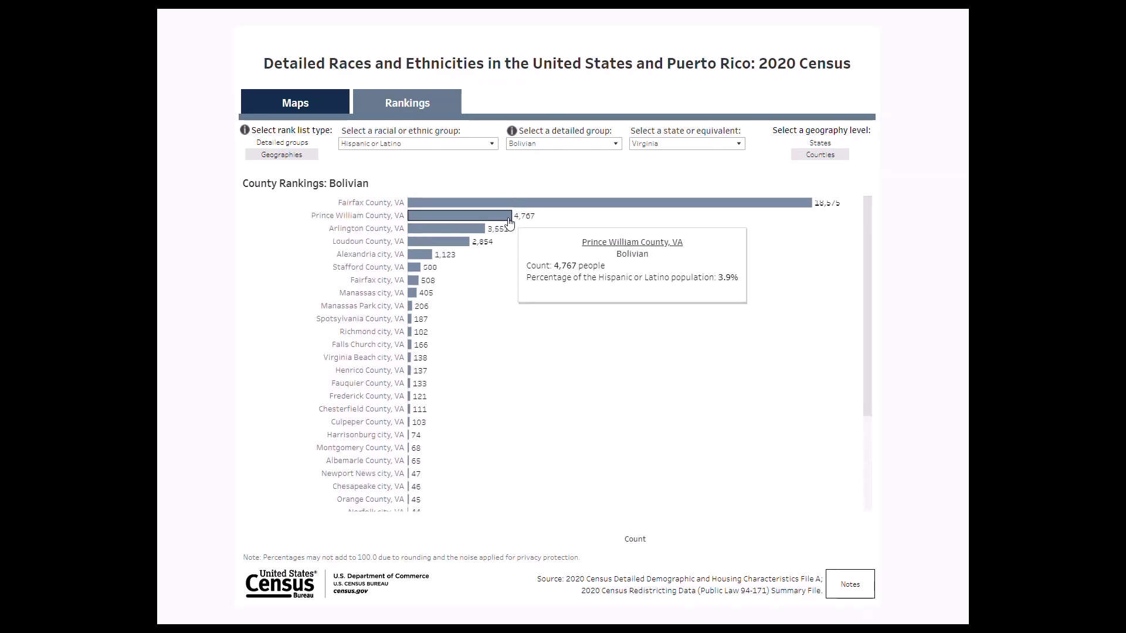